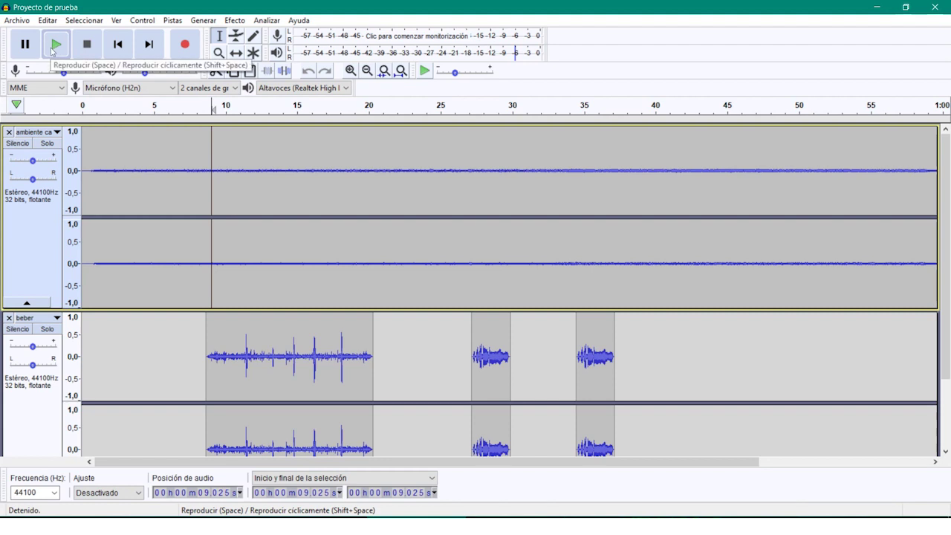
# Play the project from the cursor at about 9 s and stop it, twice in a row.
pyautogui.click(53, 49)
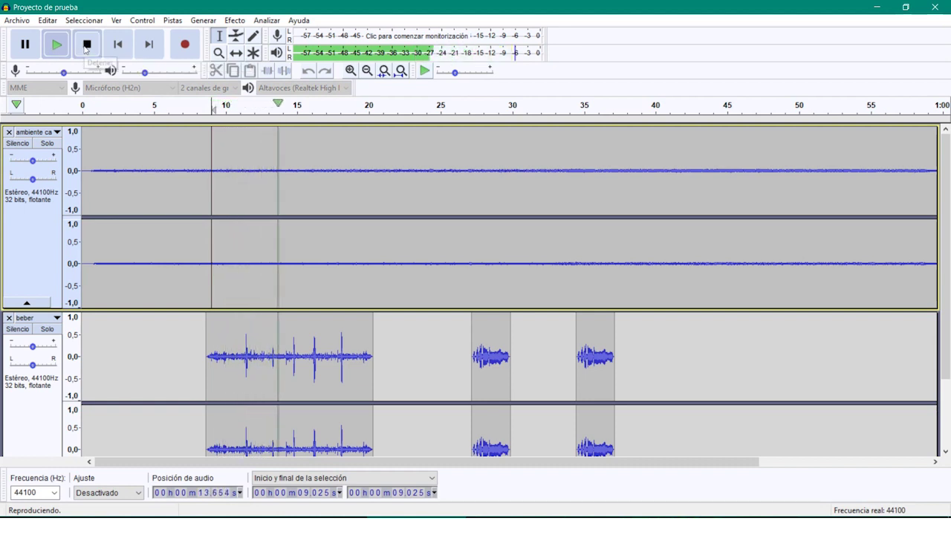
pyautogui.click(86, 46)
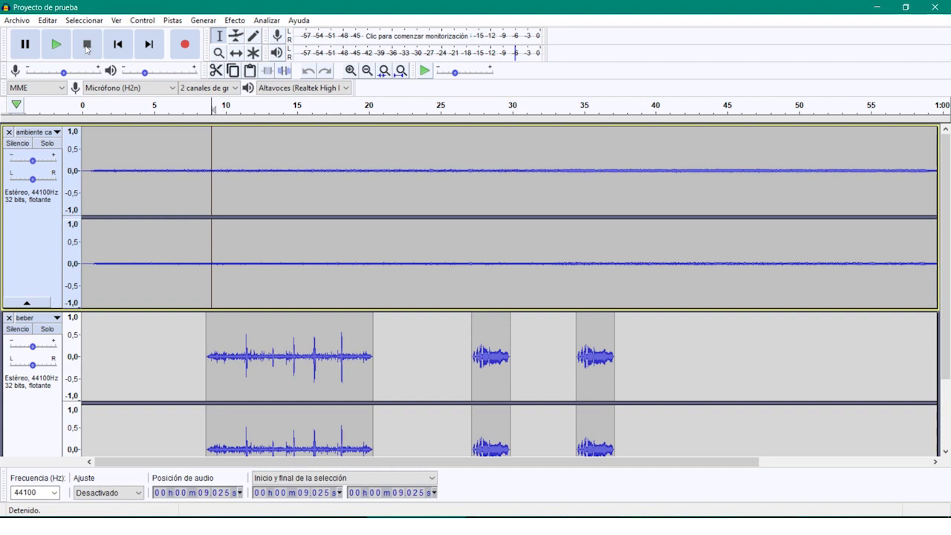
pyautogui.click(62, 49)
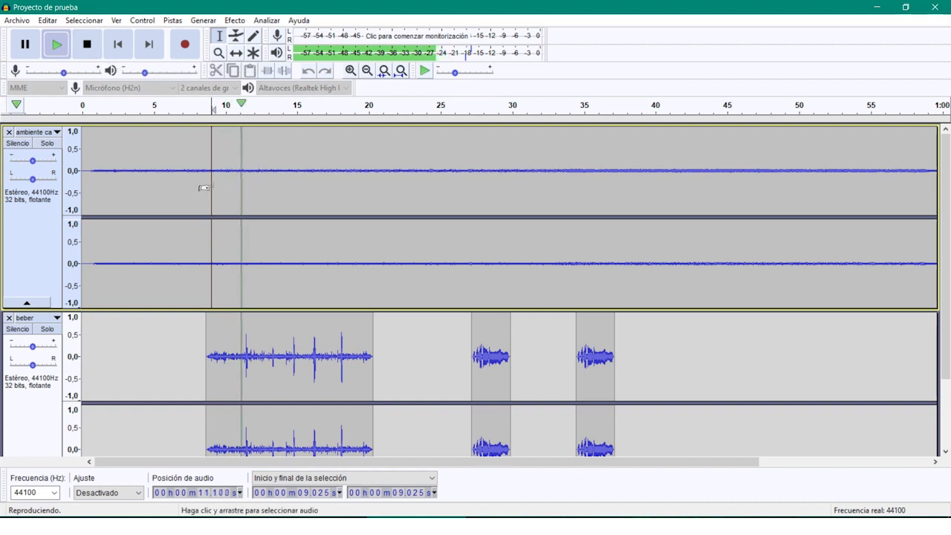
pyautogui.click(83, 47)
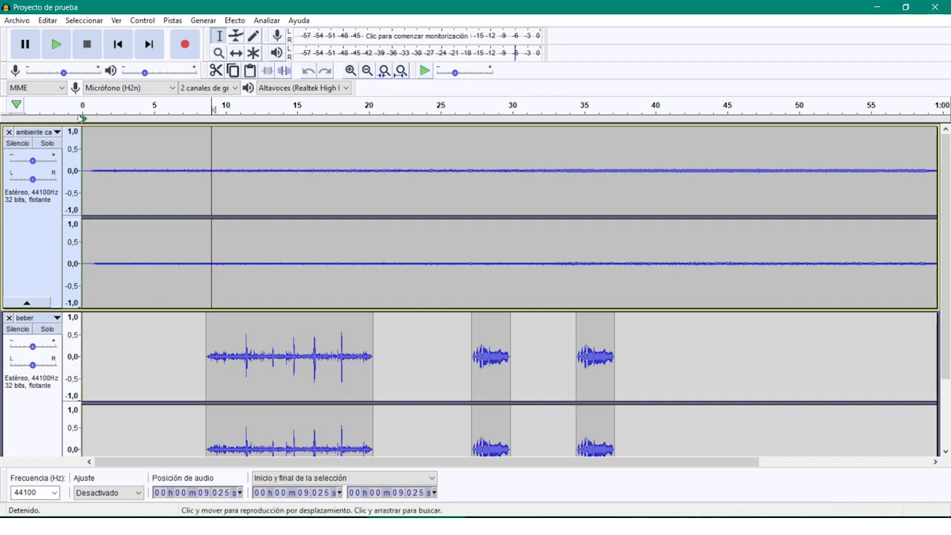
# Change the file type filter in the open-file dialog and open the afilar audio file in its own project window.
pyautogui.click(18, 21)
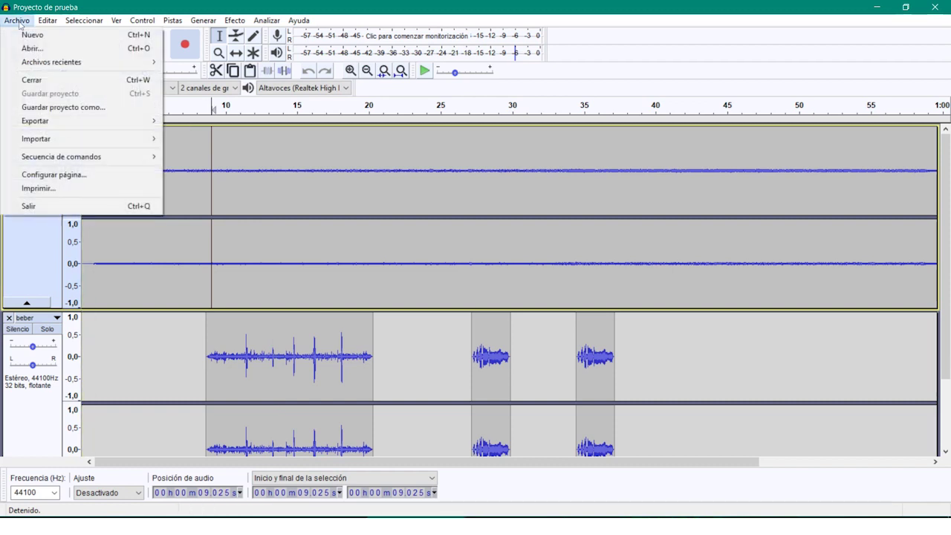
pyautogui.click(26, 49)
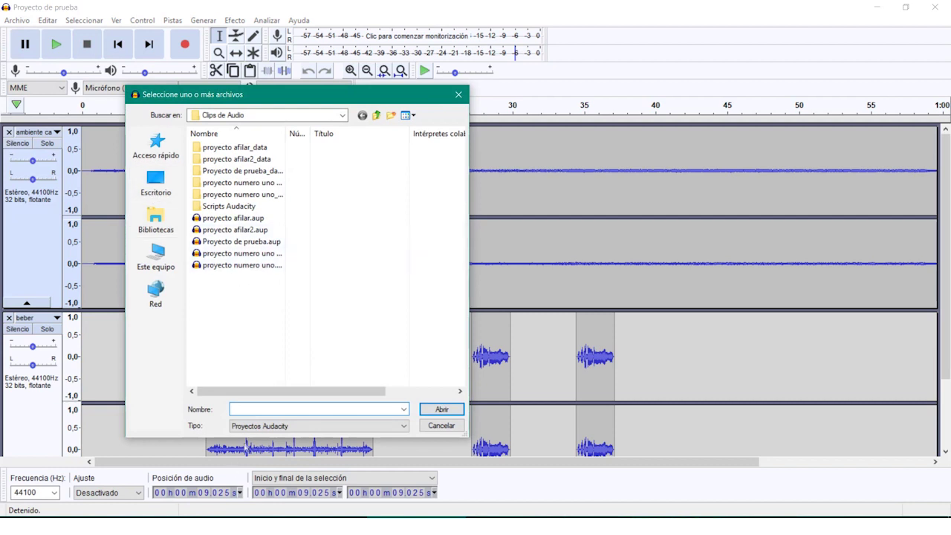
pyautogui.click(256, 426)
pyautogui.click(267, 484)
pyautogui.click(233, 277)
pyautogui.click(234, 277)
pyautogui.doubleClick(230, 277)
pyautogui.press('Return')
pyautogui.doubleClick(227, 271)
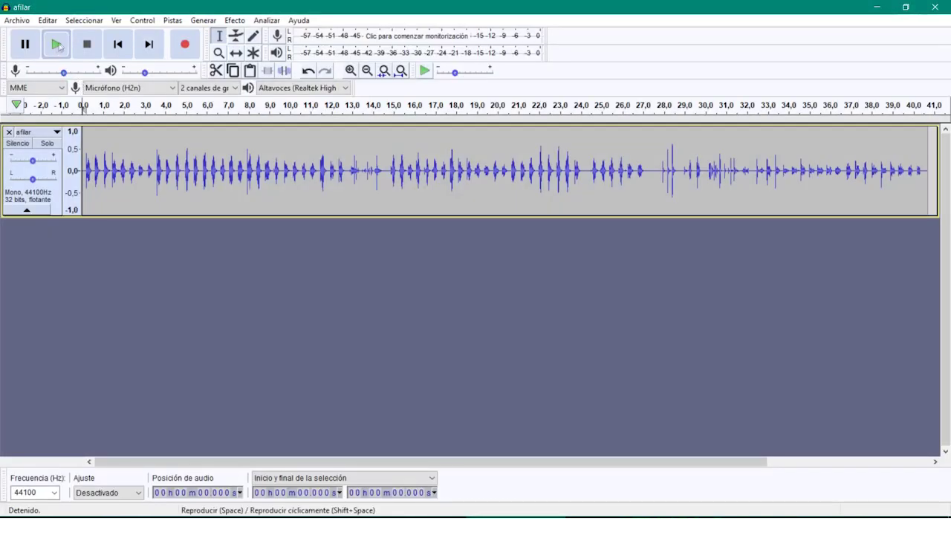
# Play the start of the afilar recording, stop it and close its project window.
pyautogui.click(57, 44)
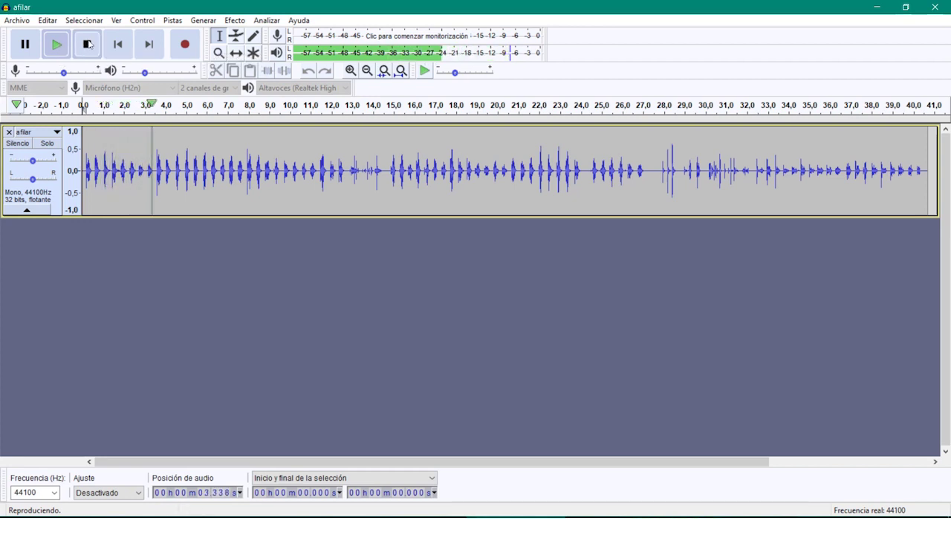
pyautogui.click(87, 44)
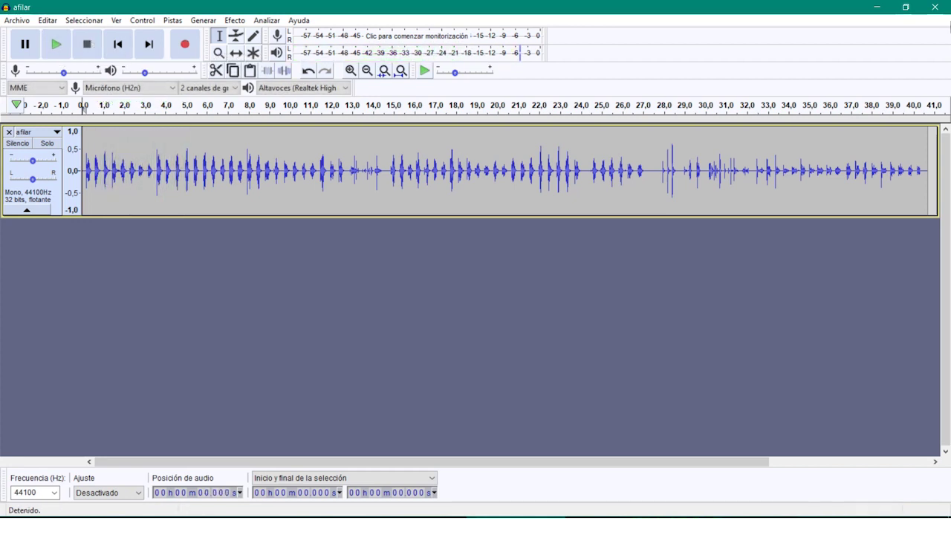
pyautogui.click(934, 6)
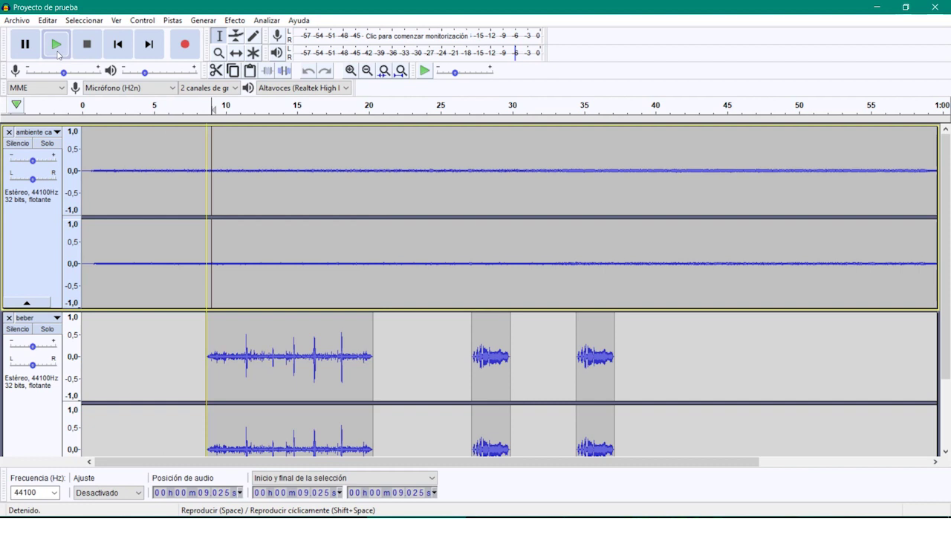
# Select about 11.7 s to 17.9 s on the ambient track, play that range as a loop and stop it.
pyautogui.press('shift')
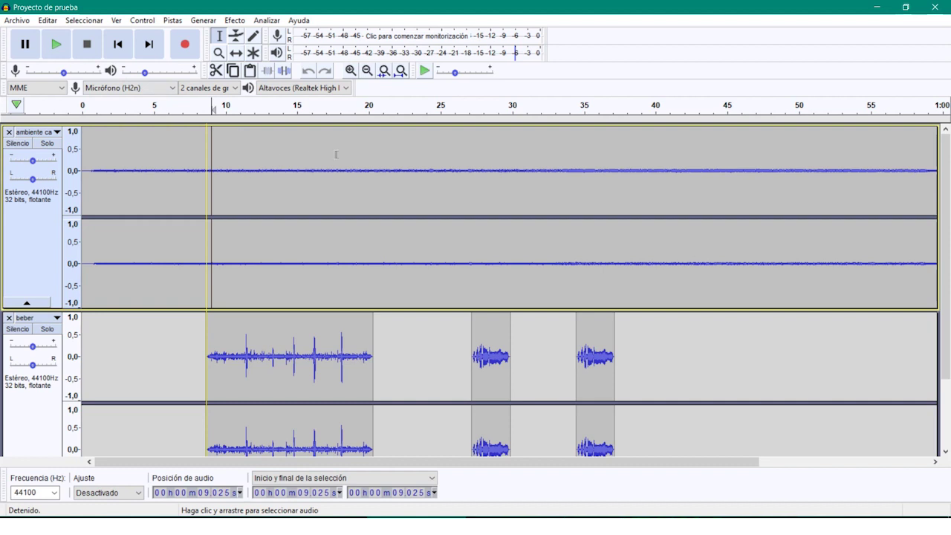
pyautogui.moveTo(338, 167); pyautogui.dragTo(248, 181)
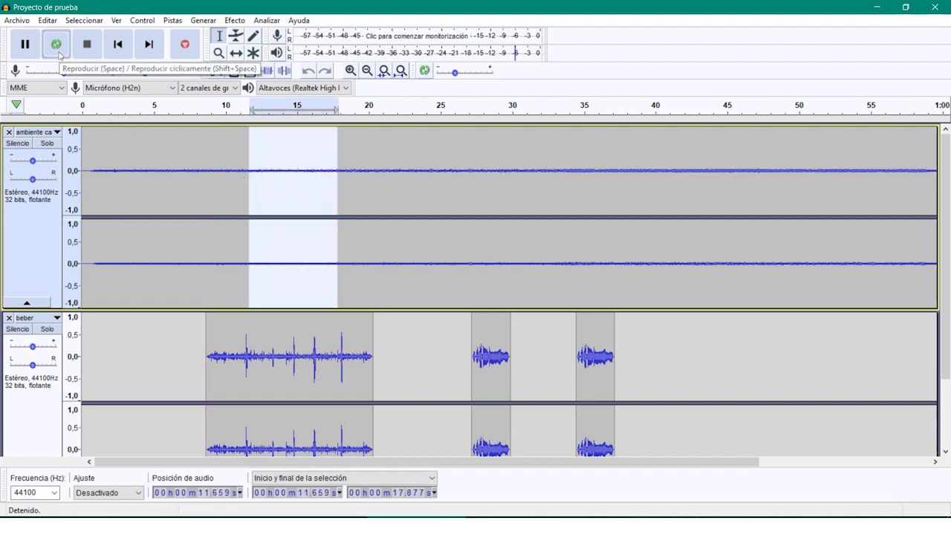
pyautogui.keyDown('shift'); pyautogui.click(59, 53); pyautogui.keyUp('shift')
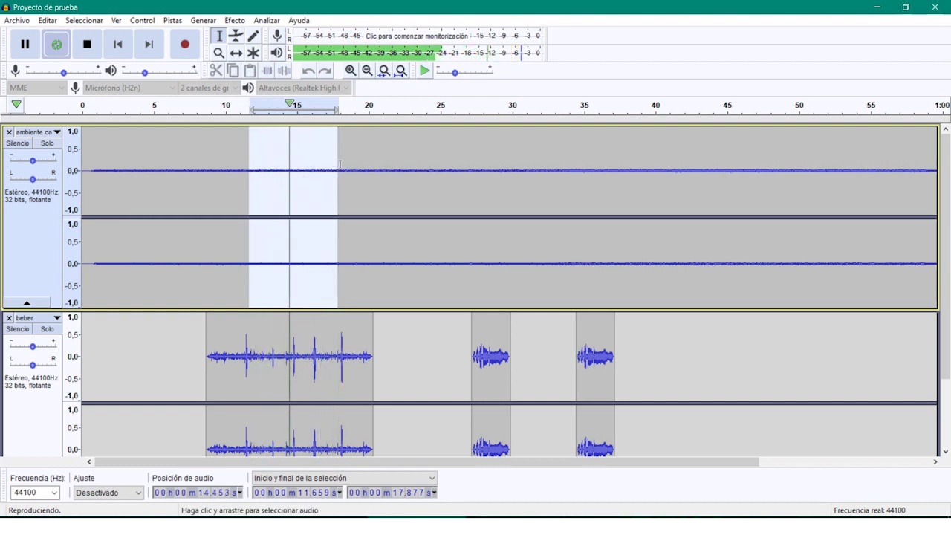
pyautogui.click(87, 46)
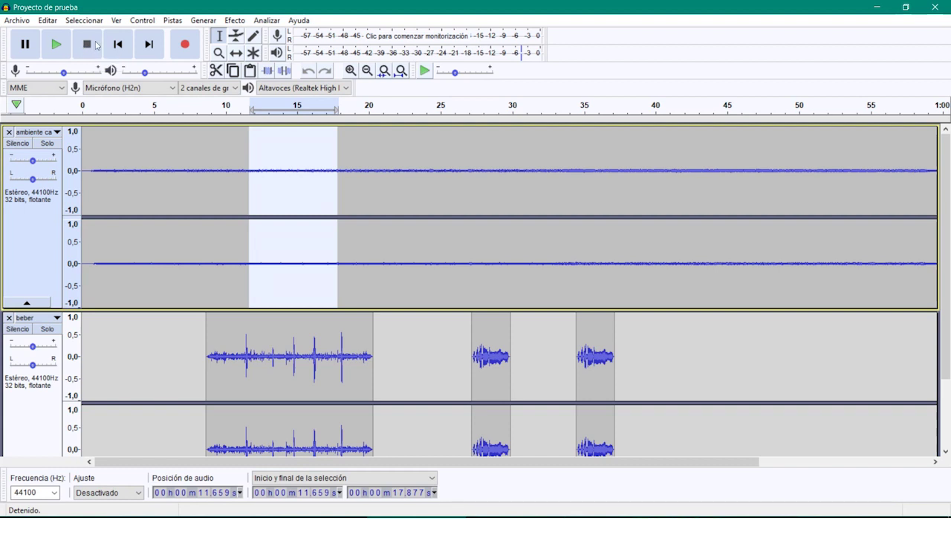
# Play the selected range in a loop again, pause and resume it midway, and stop playback.
pyautogui.click(57, 46)
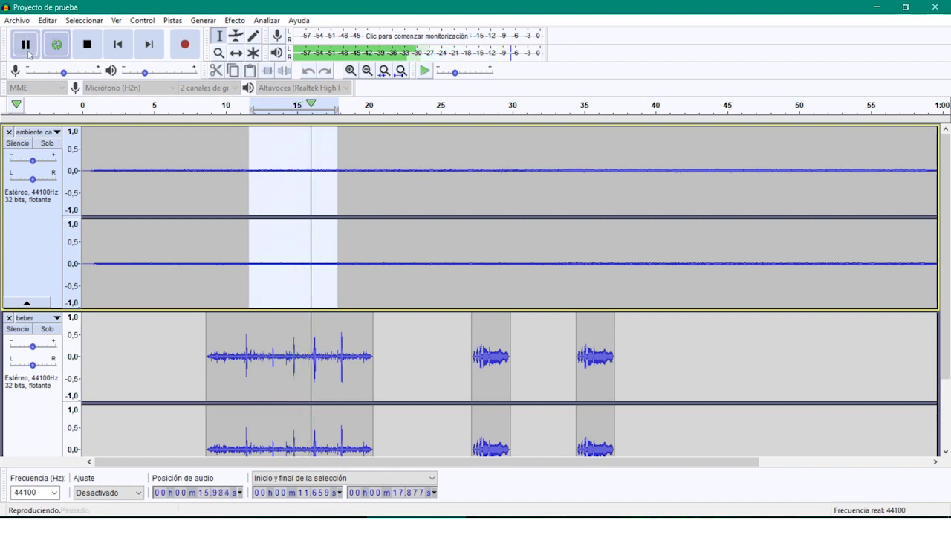
pyautogui.click(26, 48)
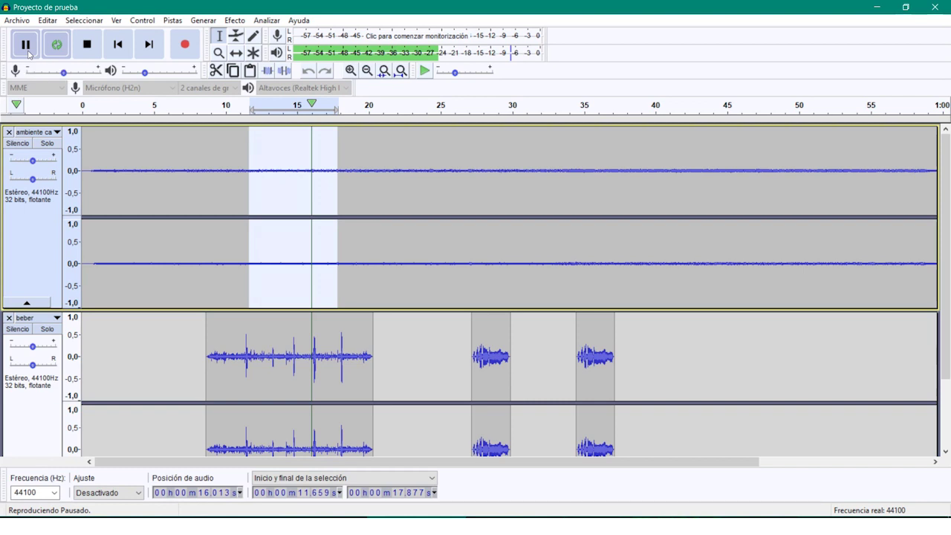
pyautogui.click(27, 46)
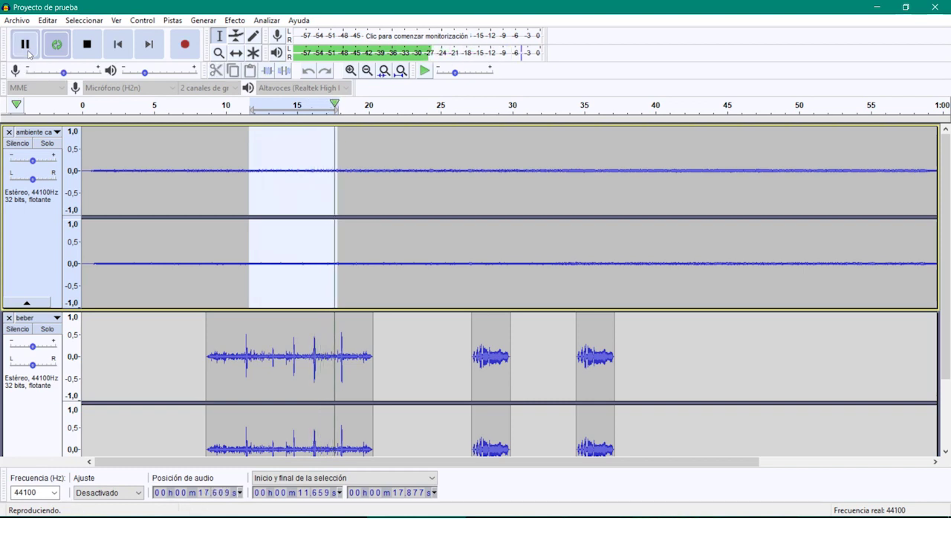
pyautogui.click(88, 48)
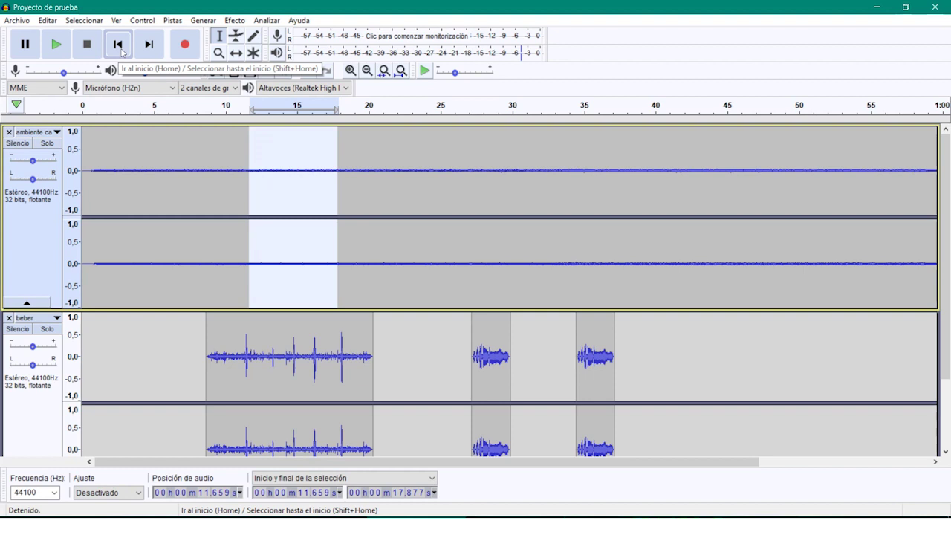
# Send the cursor to the project start, and select the ambient track from about 26.3 s back to the start.
pyautogui.click(122, 51)
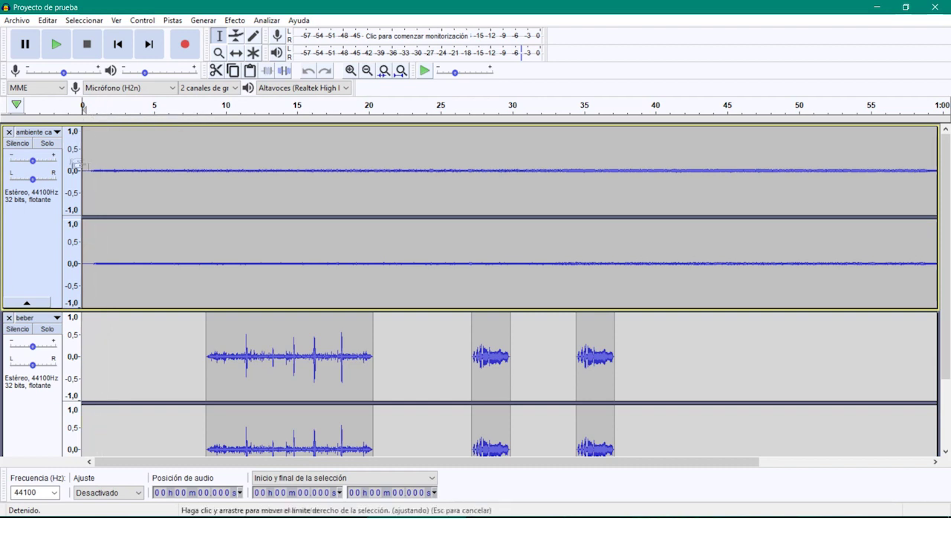
pyautogui.click(458, 152)
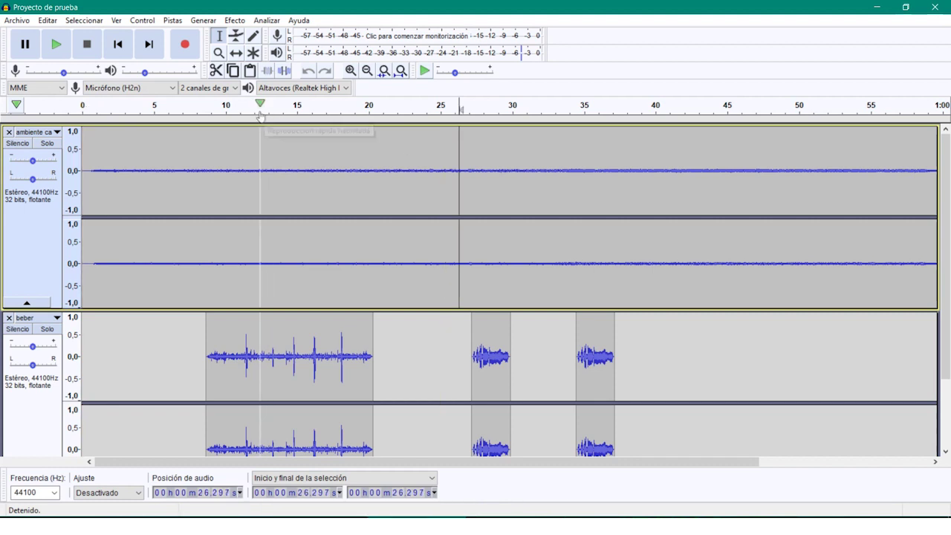
pyautogui.press('shift')
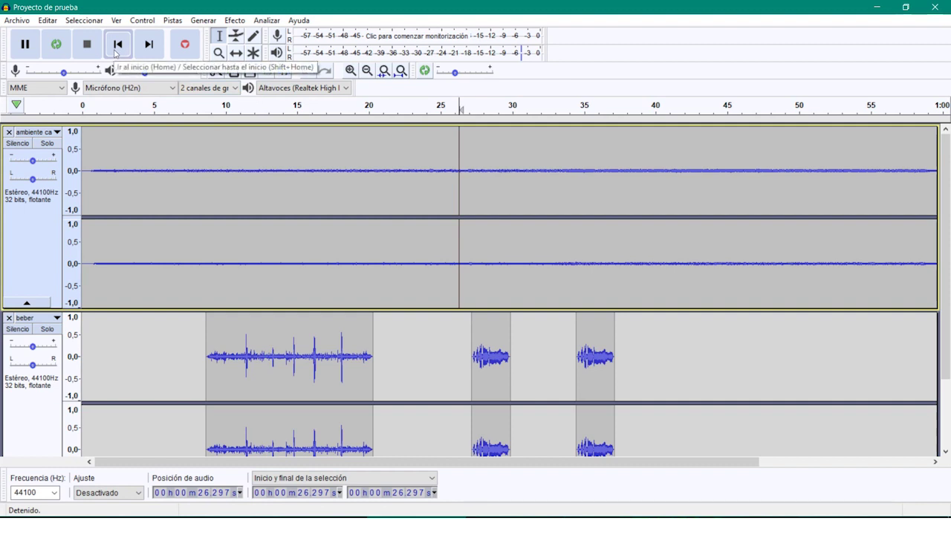
pyautogui.keyDown('shift'); pyautogui.click(116, 50); pyautogui.keyUp('shift')
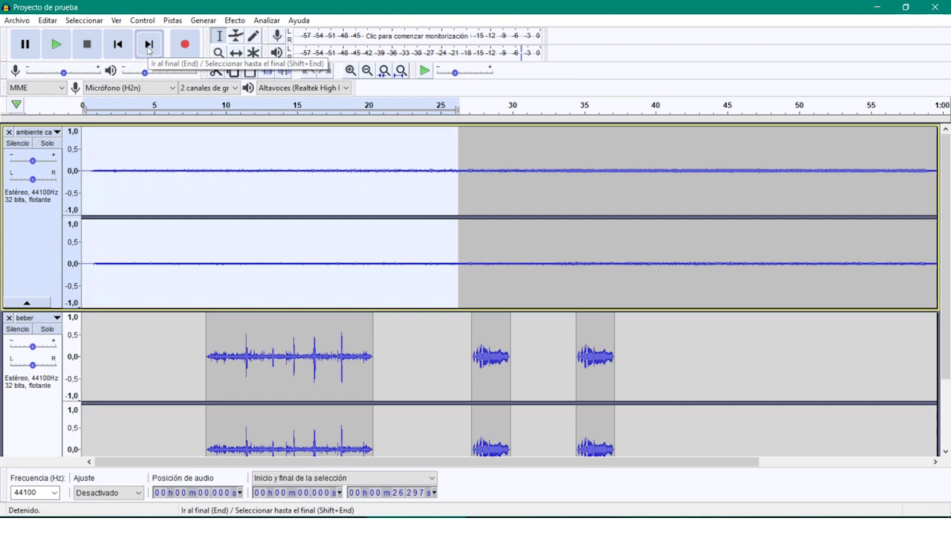
# Send the cursor to the project end, and select the ambient track from about 20.3 s through to the end.
pyautogui.click(149, 46)
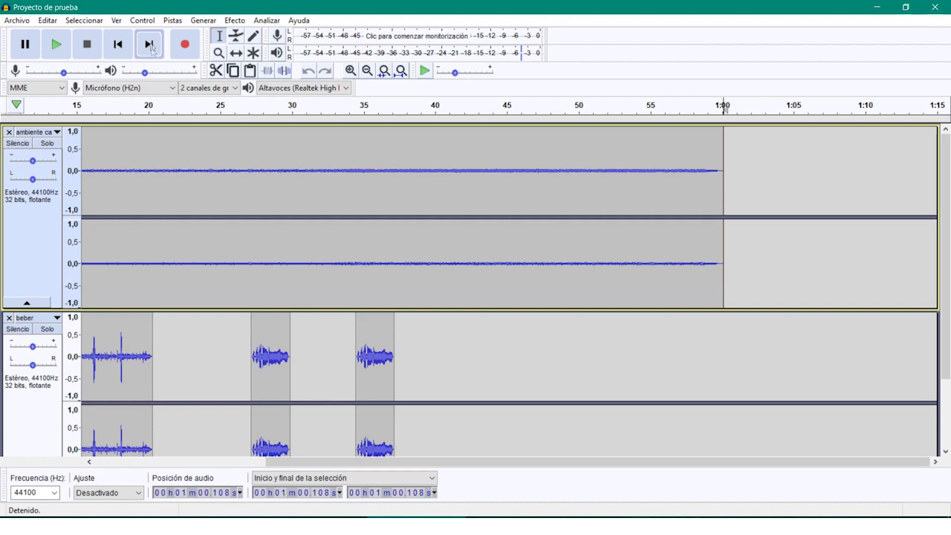
pyautogui.click(152, 152)
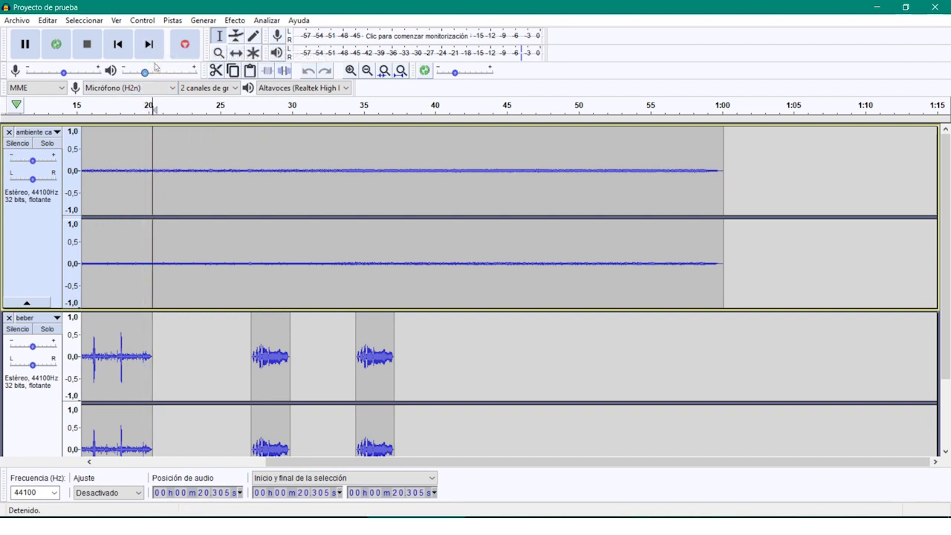
pyautogui.keyDown('shift'); pyautogui.click(148, 48); pyautogui.keyUp('shift')
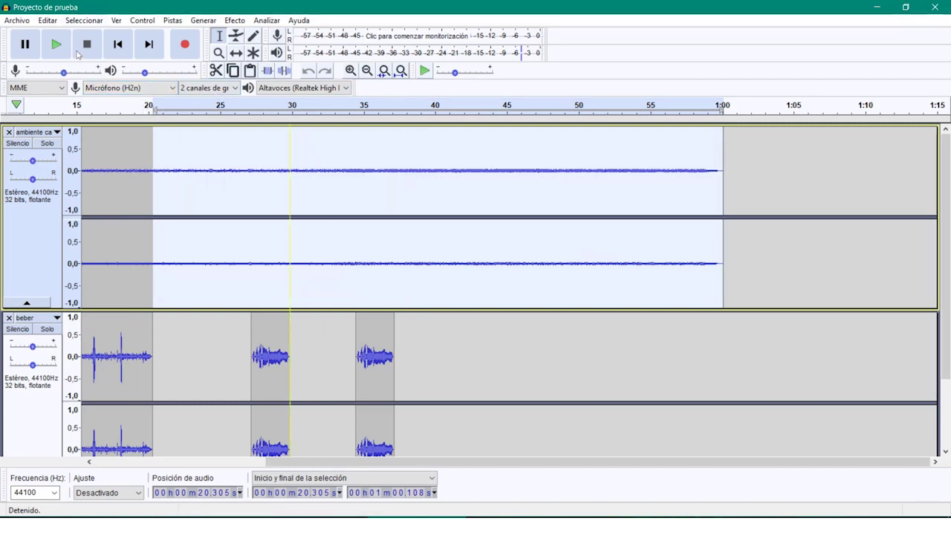
# Place the cursor at about 26.9 s on the ambient track and play and stop from there twice.
pyautogui.click(246, 162)
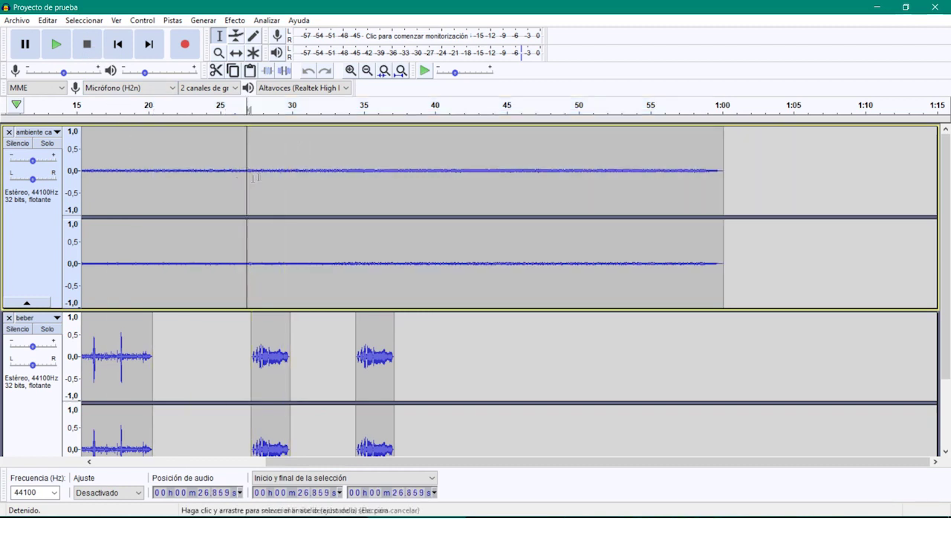
pyautogui.click(51, 51)
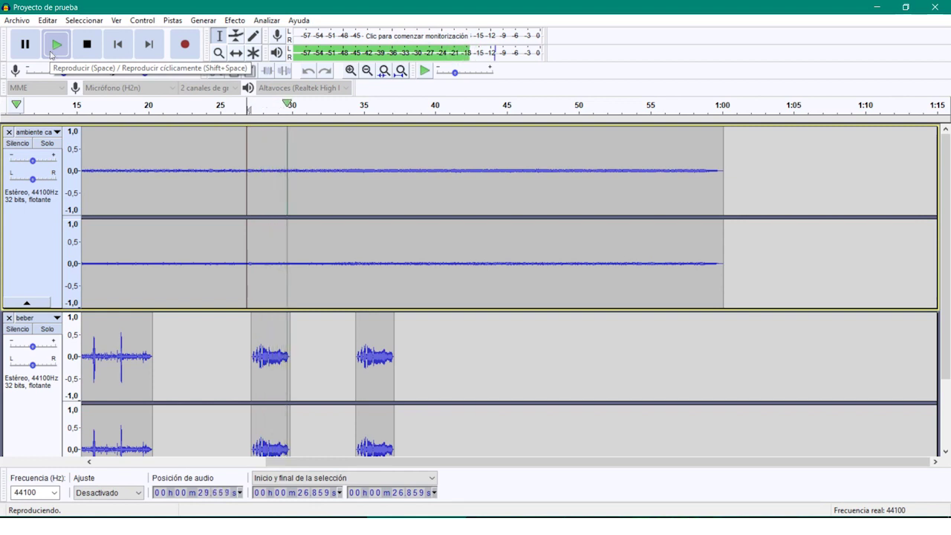
pyautogui.click(87, 49)
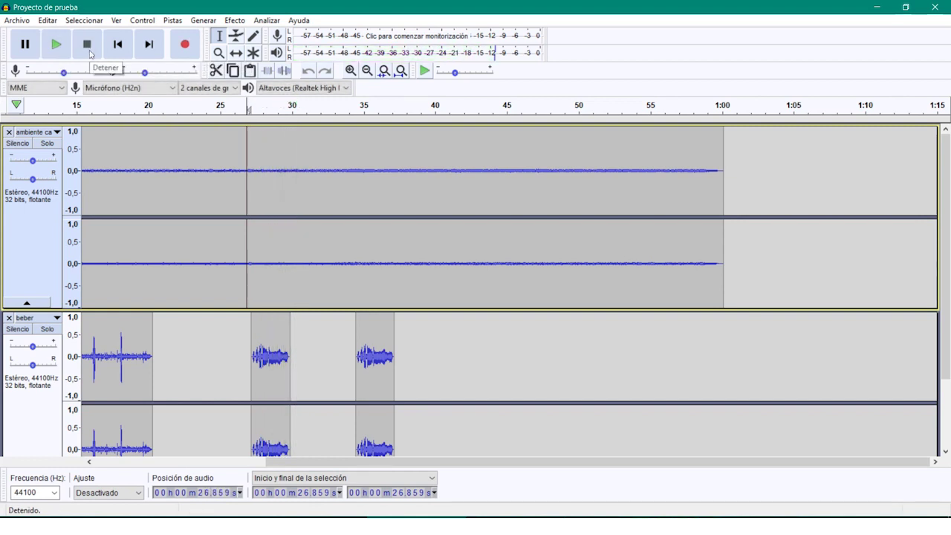
pyautogui.click(60, 50)
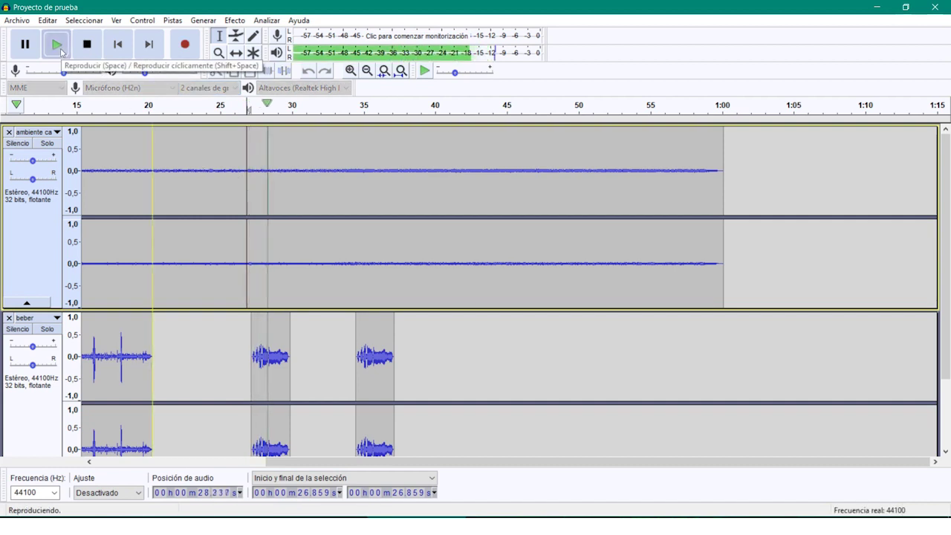
pyautogui.click(88, 47)
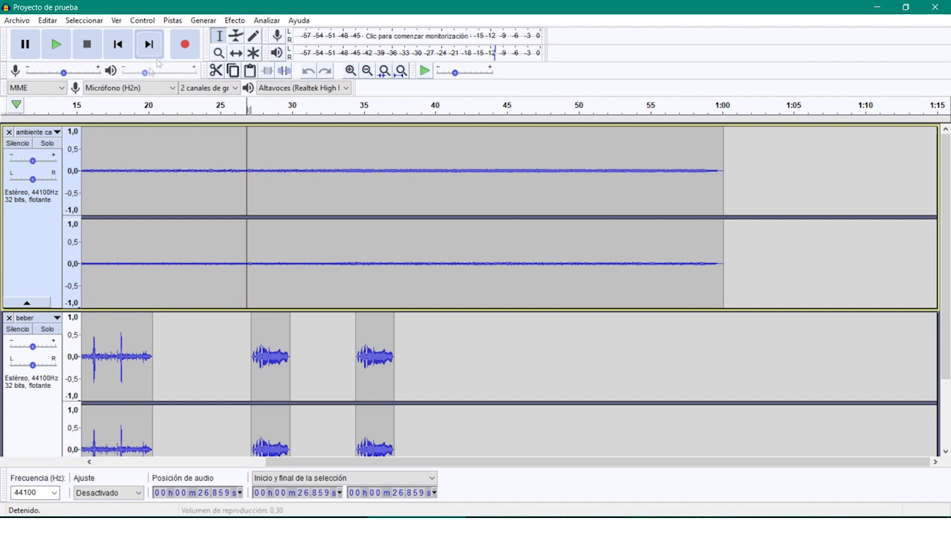
# Place the cursor at about 32.3 s on the ambient track, play, and stop while setting the cursor at about 39.5 s.
pyautogui.click(325, 161)
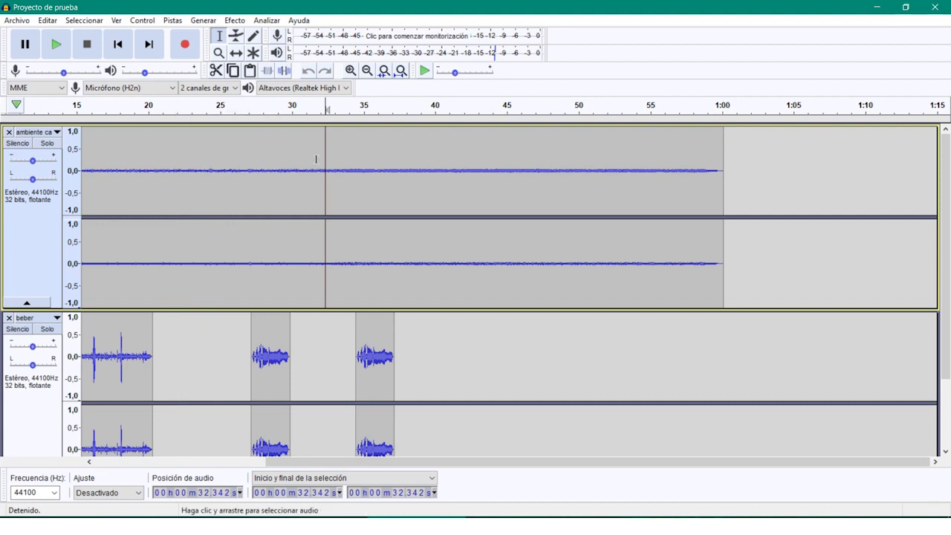
pyautogui.press('space')
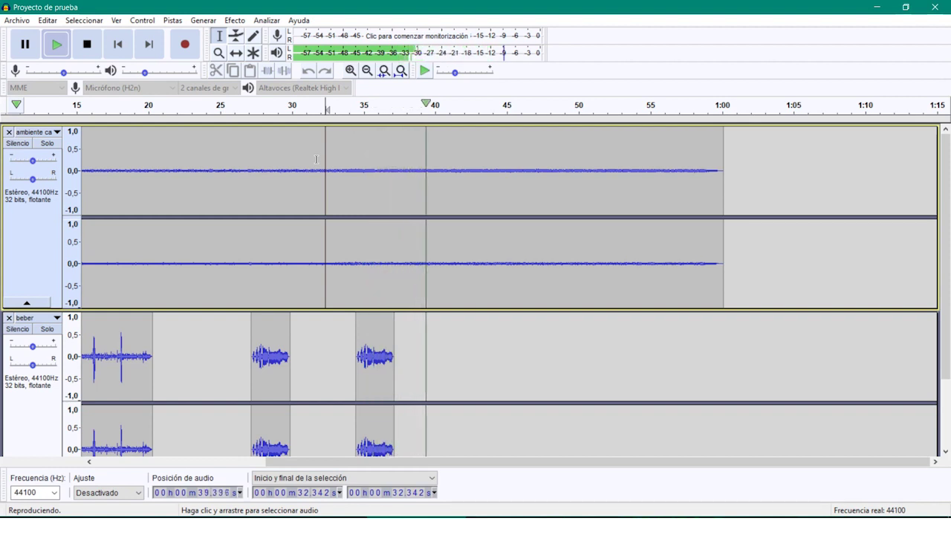
pyautogui.press('x')
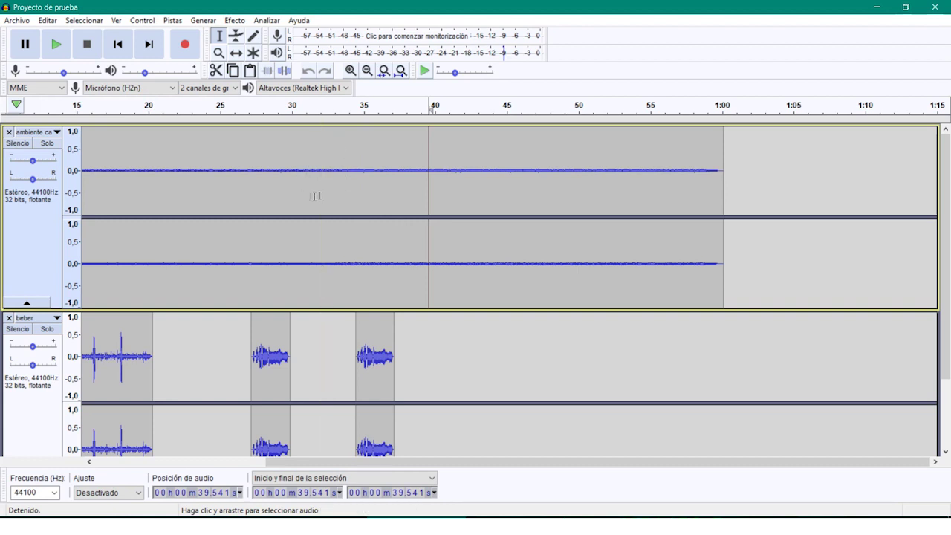
# Play from the cursor and stop while setting it at the playback position three more times, ending at about 48 s.
pyautogui.press('space')
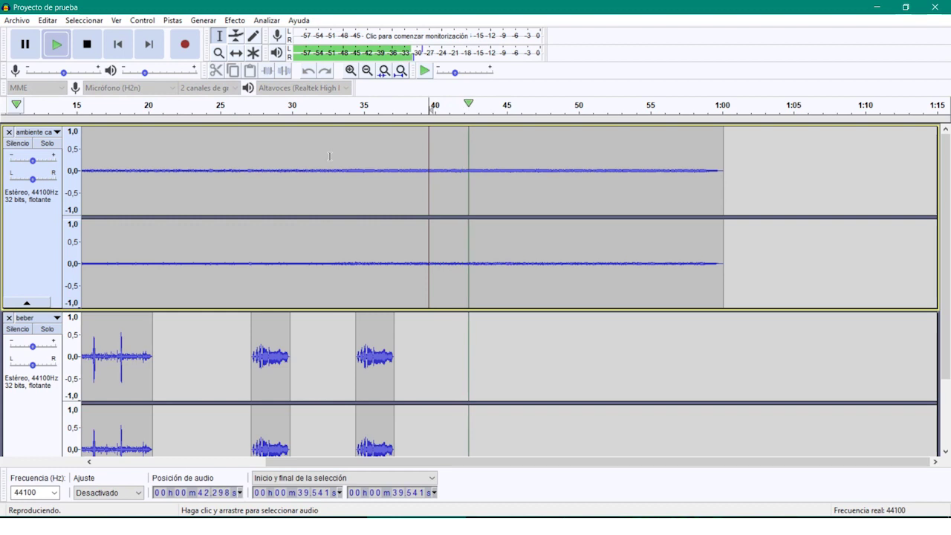
pyautogui.press('x')
pyautogui.press('space')
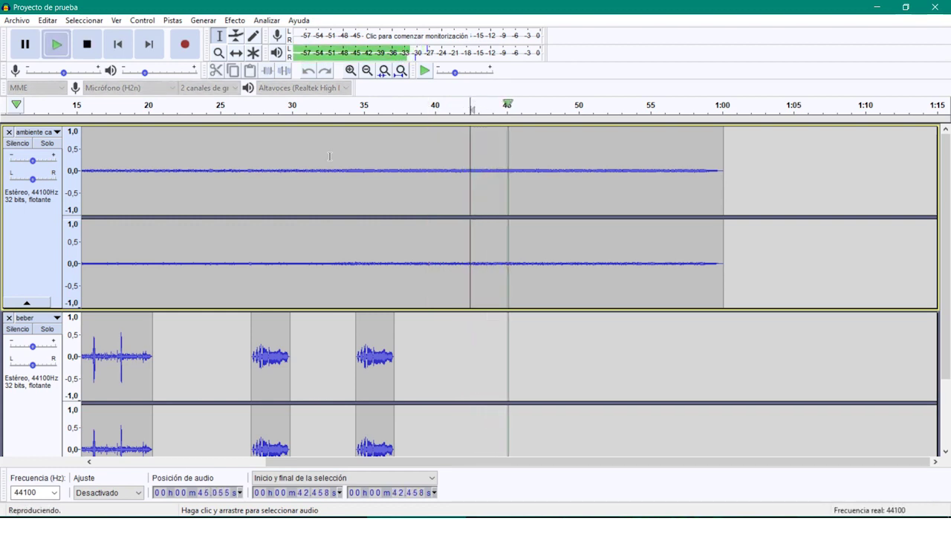
pyautogui.press('x')
pyautogui.press('space')
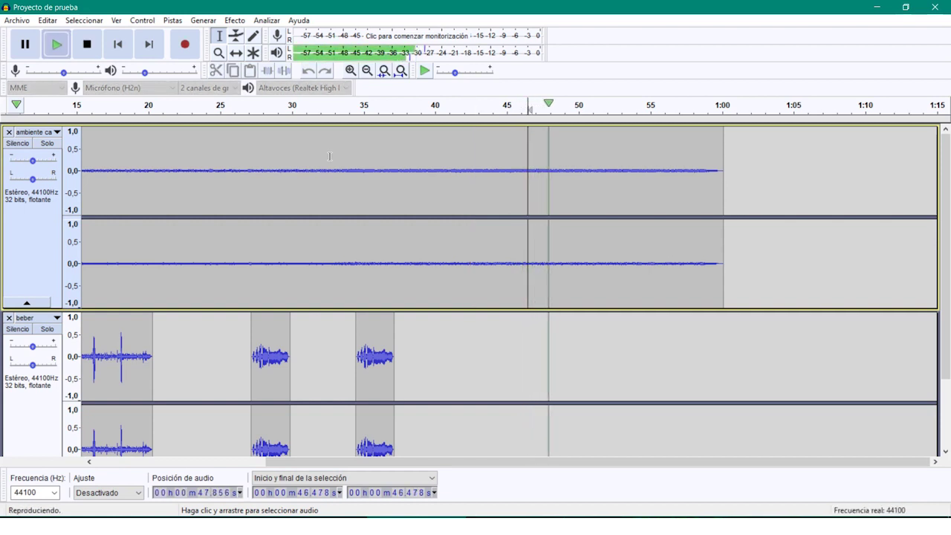
pyautogui.press('x')
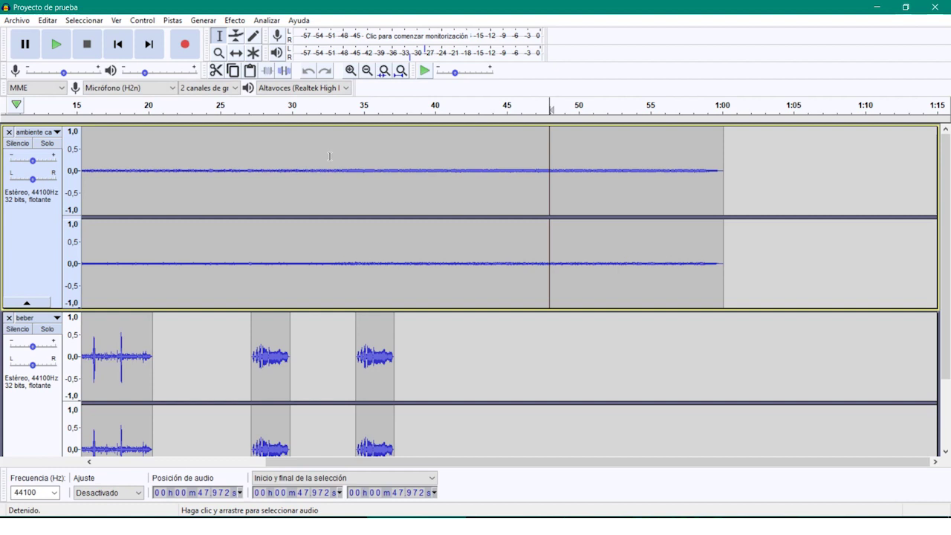
# Use the Reproducir/Detener y establecer cursor command to start playback and to stop it with the cursor set at about 51.6 s.
pyautogui.click(144, 23)
pyautogui.moveTo(157, 41)
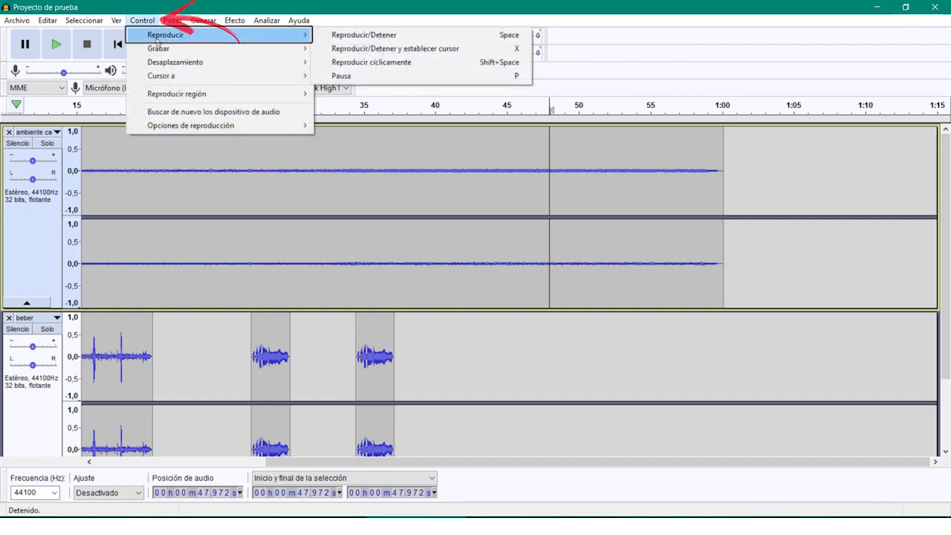
pyautogui.click(385, 53)
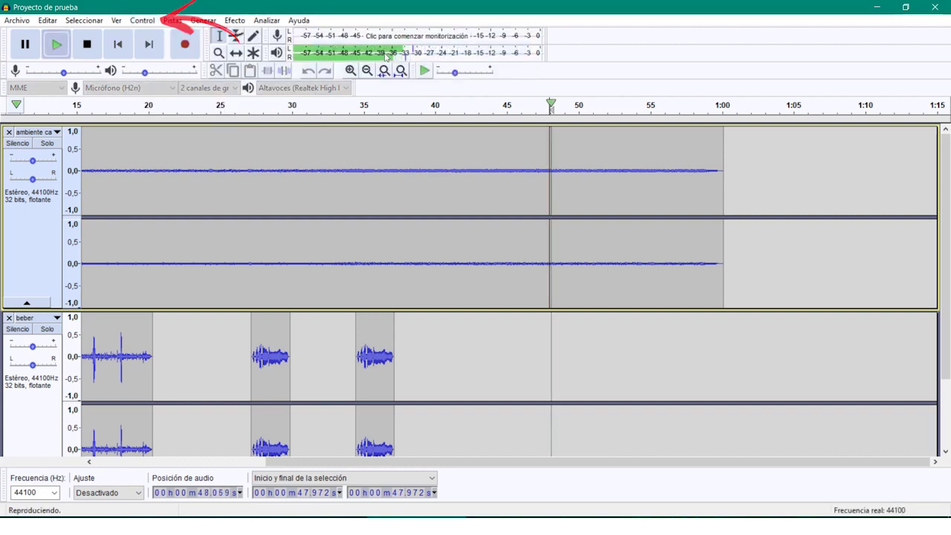
pyautogui.click(142, 21)
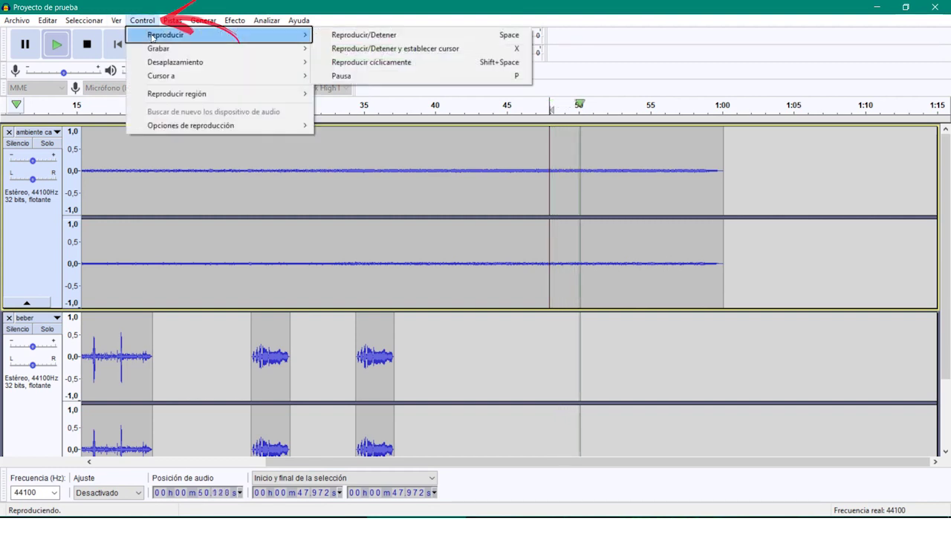
pyautogui.click(341, 49)
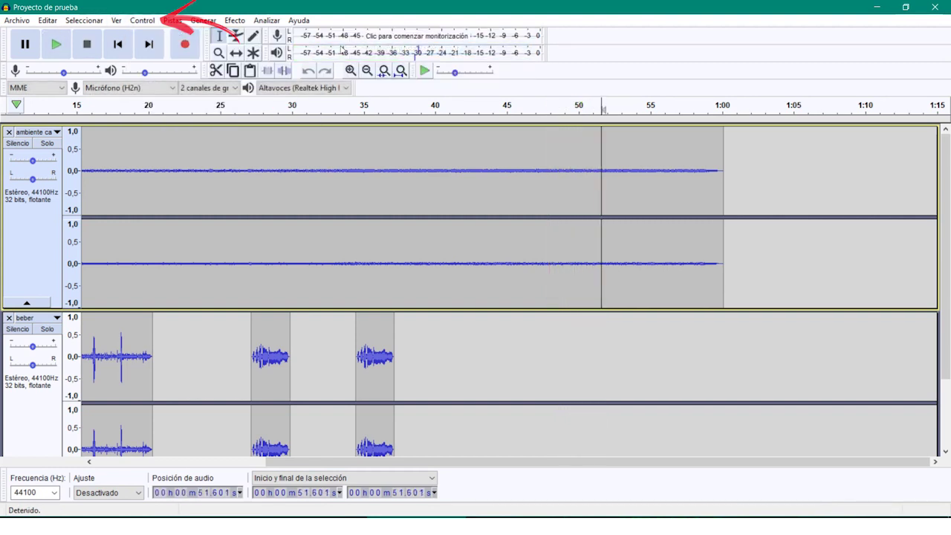
# Play from the cursor with the plain Reproducir/Detener command and stop without moving the cursor.
pyautogui.click(152, 22)
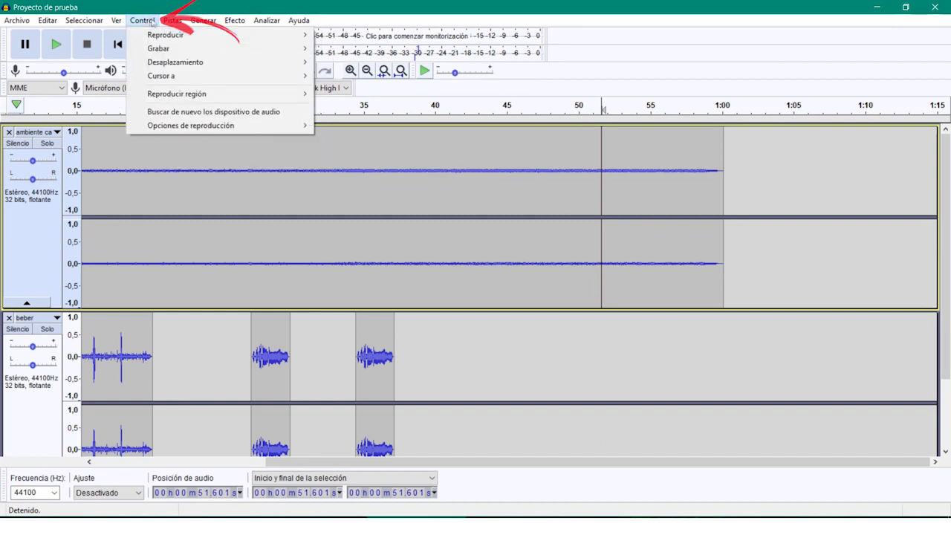
pyautogui.moveTo(160, 35)
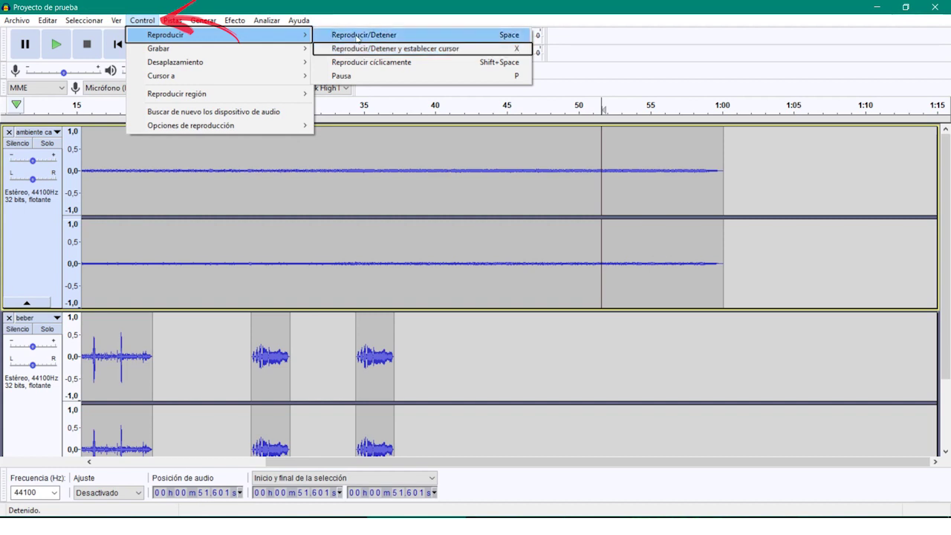
pyautogui.press('Return')
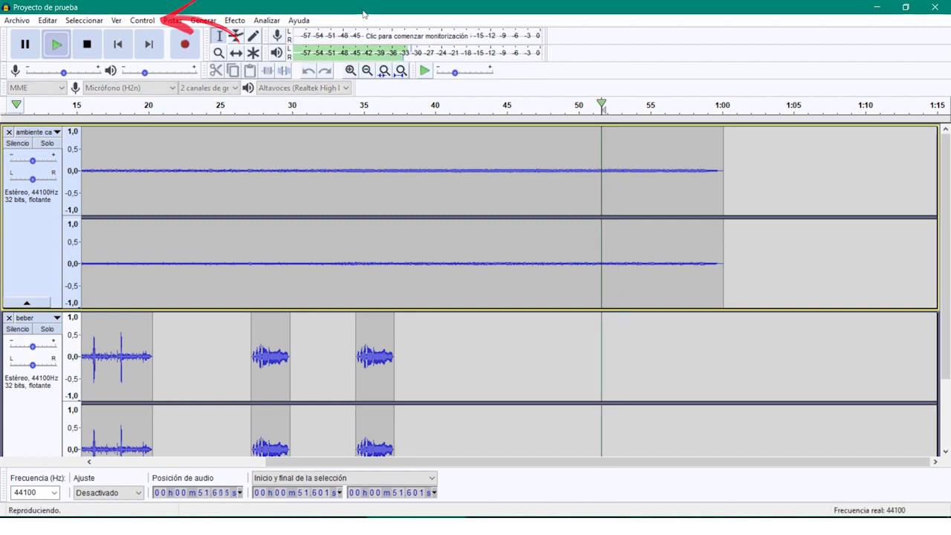
pyautogui.press('space')
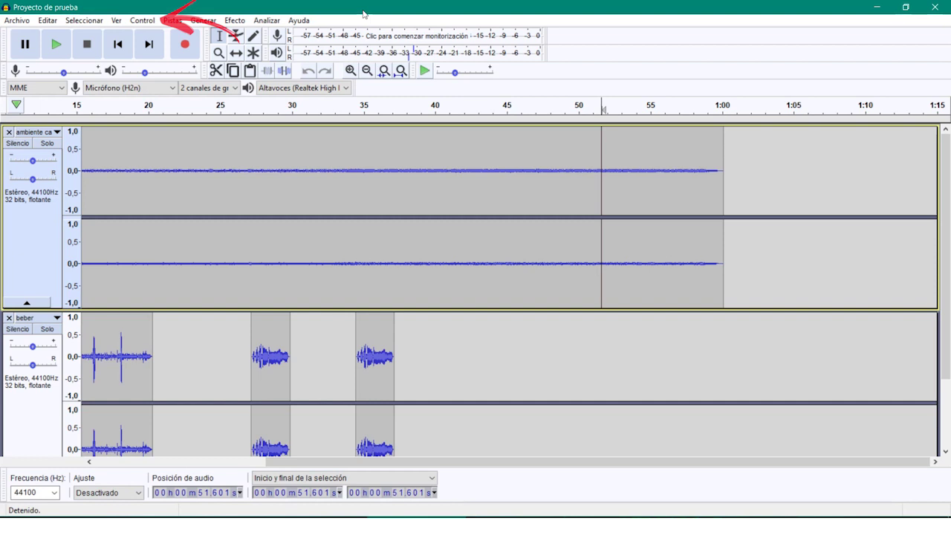
# Send the cursor to the start of the ambient track with the Inicio de la pista command.
pyautogui.click(144, 21)
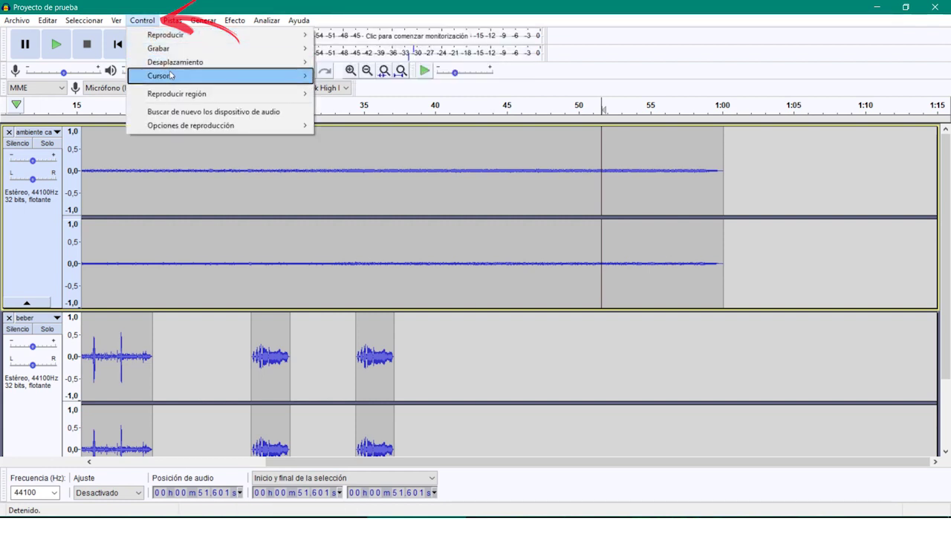
pyautogui.moveTo(172, 78)
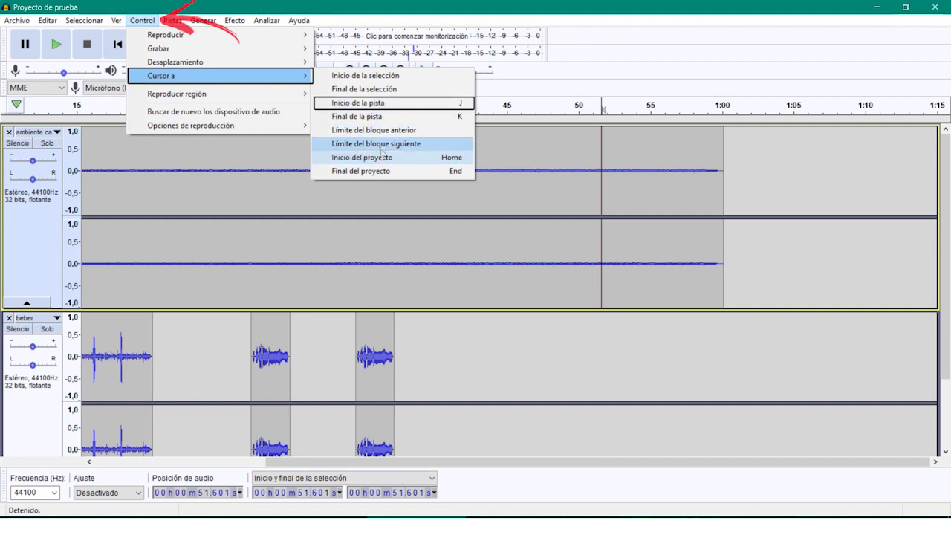
pyautogui.click(397, 104)
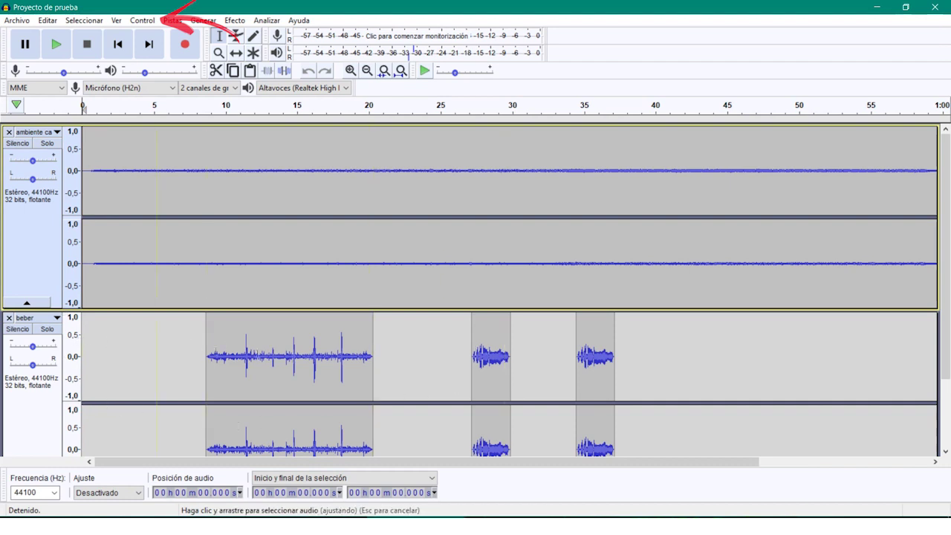
# Place the cursor at about 23.3 s on the beber track, and move it to the next clip boundary and back to the previous one.
pyautogui.click(416, 356)
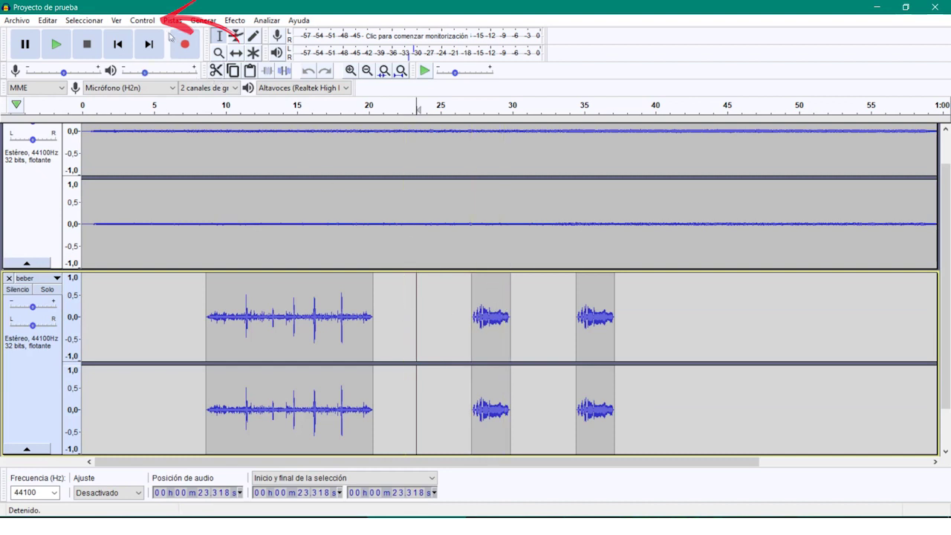
pyautogui.click(147, 20)
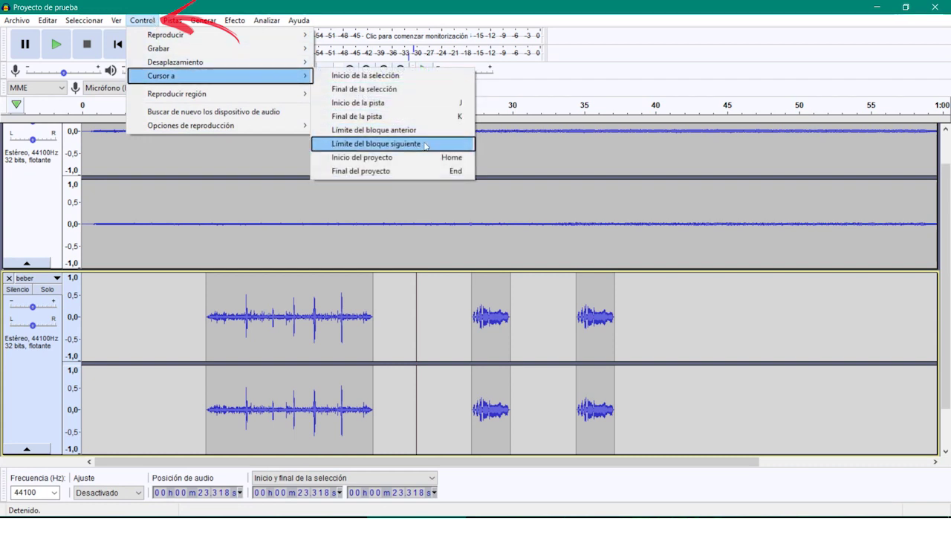
pyautogui.click(425, 146)
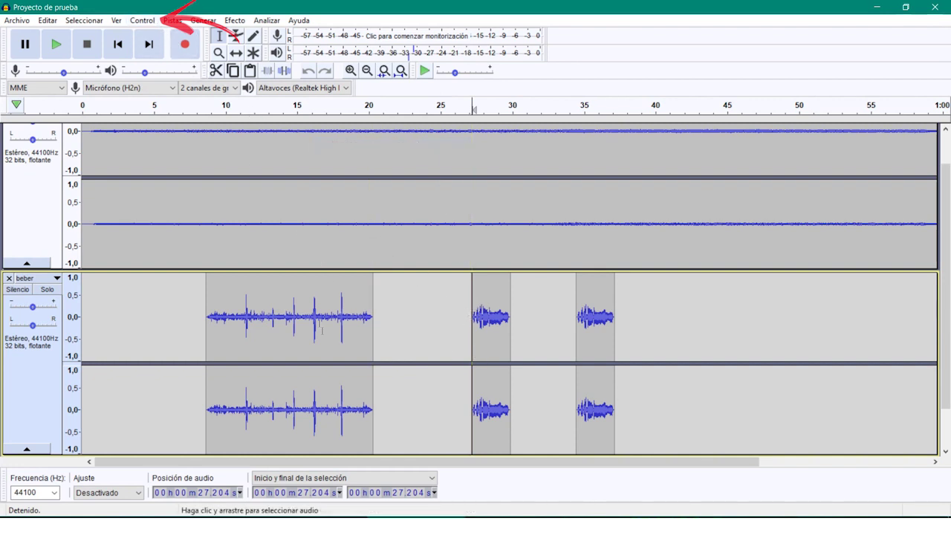
pyautogui.click(140, 19)
pyautogui.moveTo(189, 80)
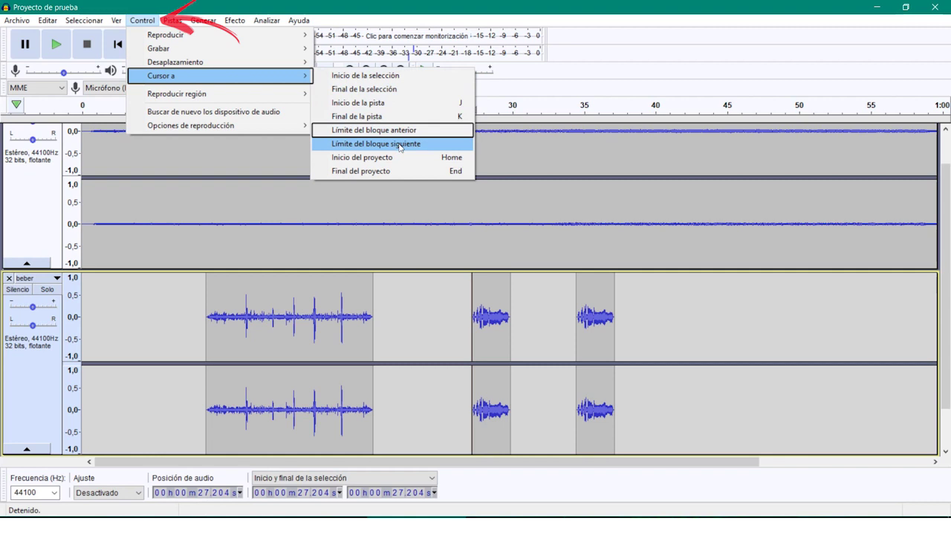
pyautogui.click(401, 131)
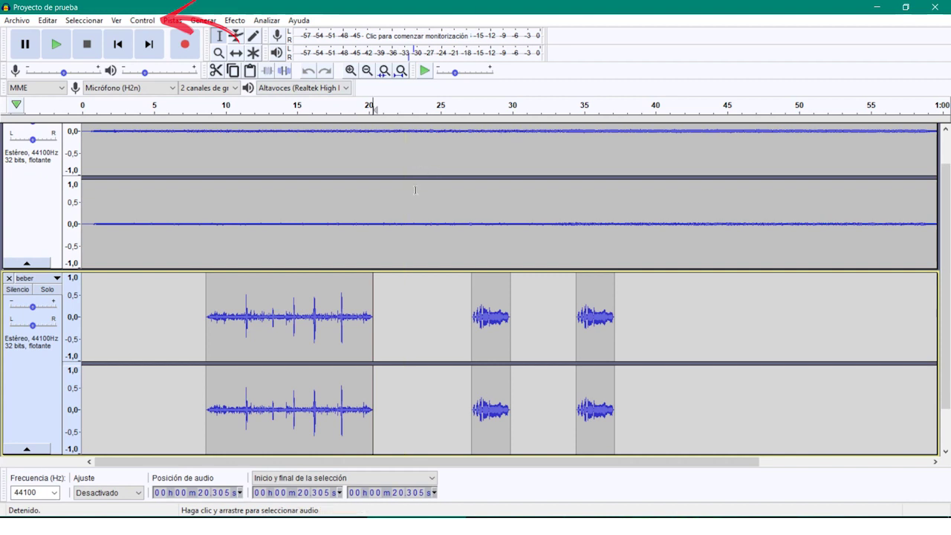
# Select the range from about 23.9 s to 38.8 s on the ambient track.
pyautogui.click(242, 223)
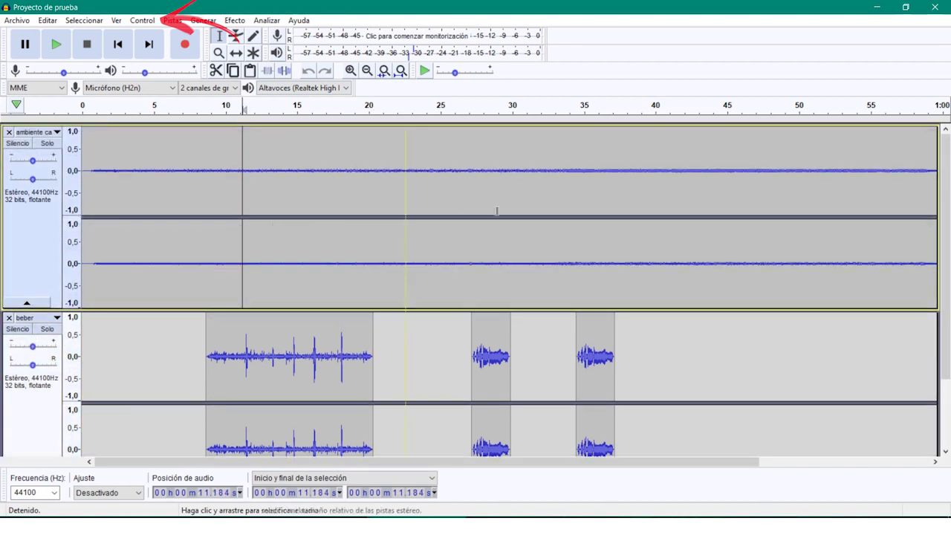
pyautogui.click(474, 175)
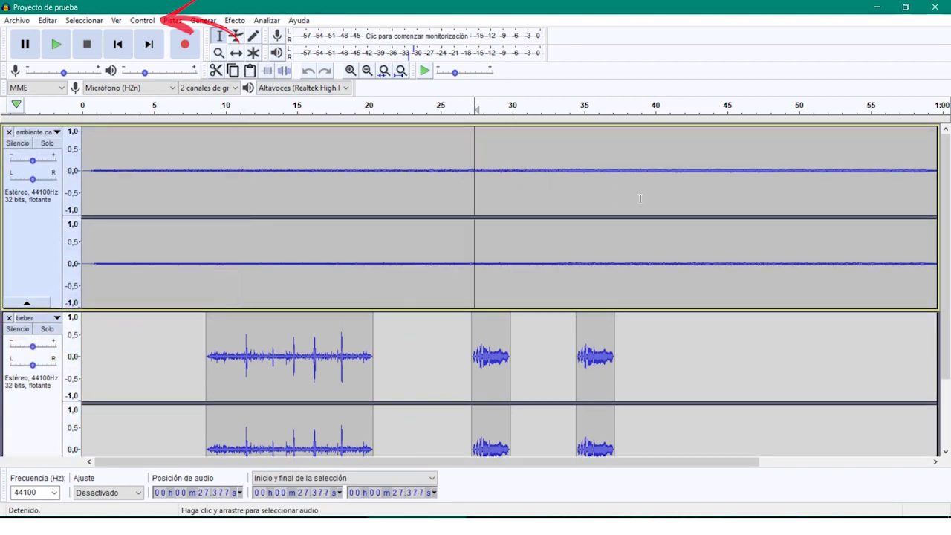
pyautogui.moveTo(144, 163); pyautogui.dragTo(303, 160)
pyautogui.moveTo(425, 163); pyautogui.dragTo(638, 189)
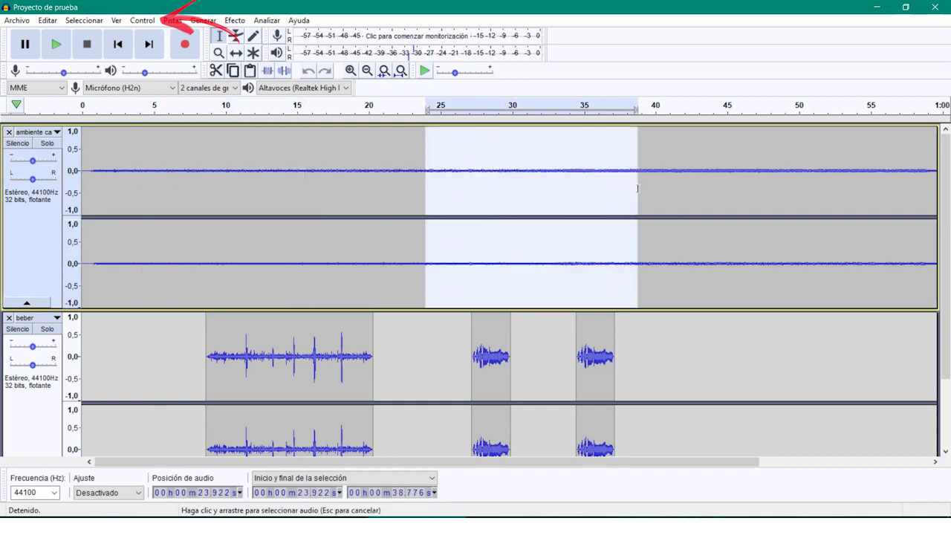